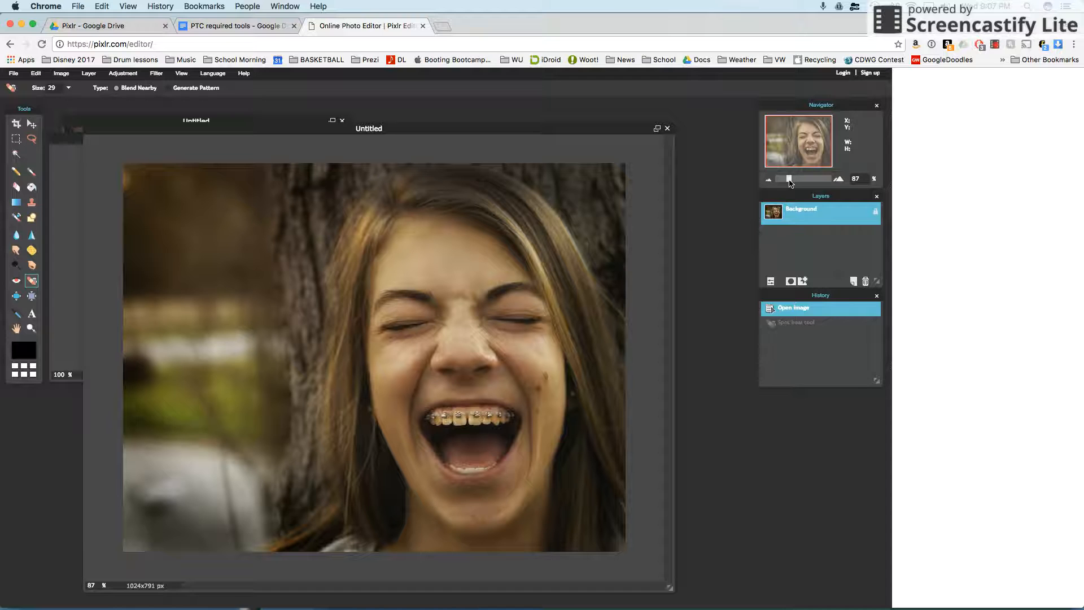
- Heal the two largest blemishes on the laughing girl's cheek with the Spot heal tool at size 29
mouse_move(790, 182)
mouse_down()
mouse_move(808, 146)
mouse_move(803, 180)
mouse_up()
drag(808, 143, 810, 146)
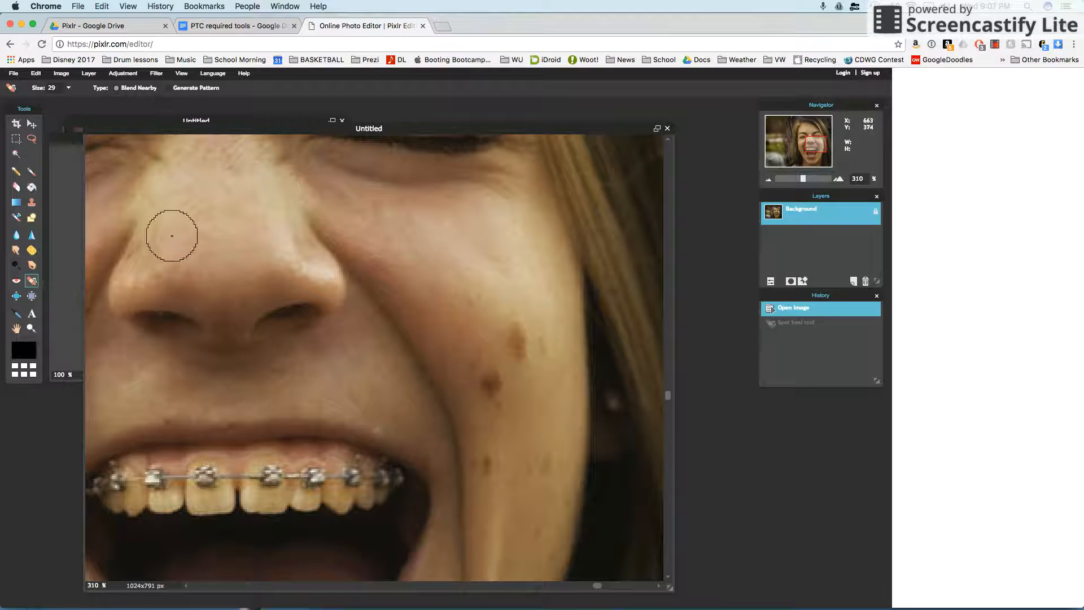
click(68, 88)
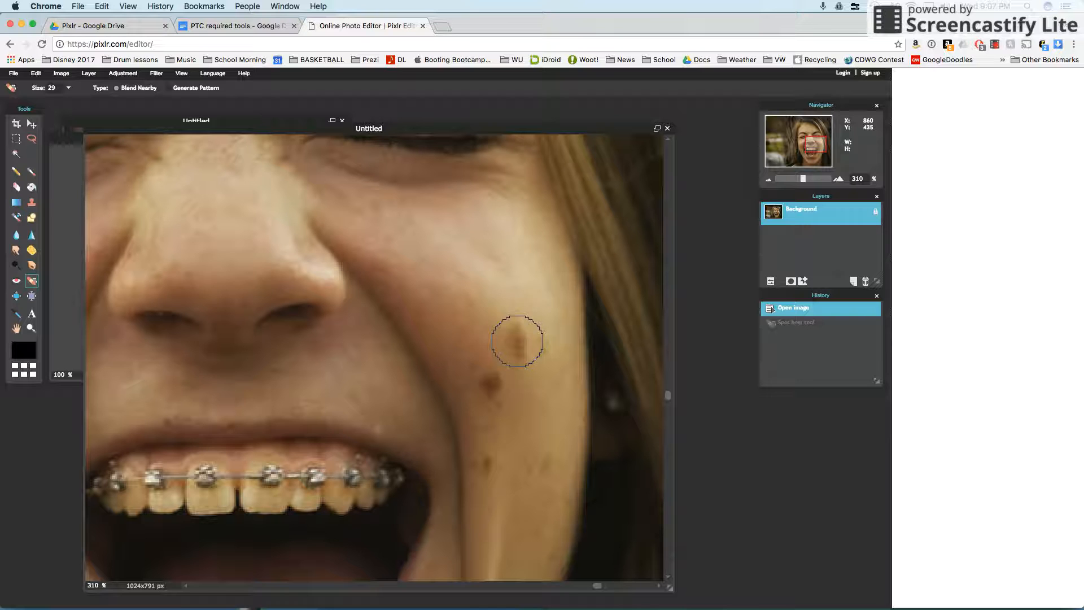
click(518, 341)
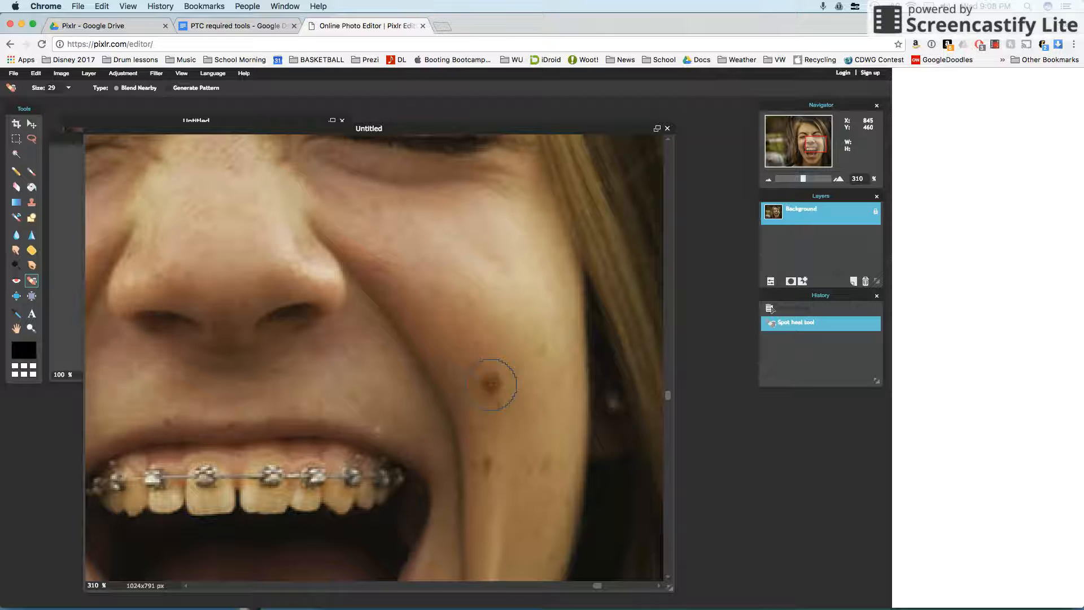
click(491, 385)
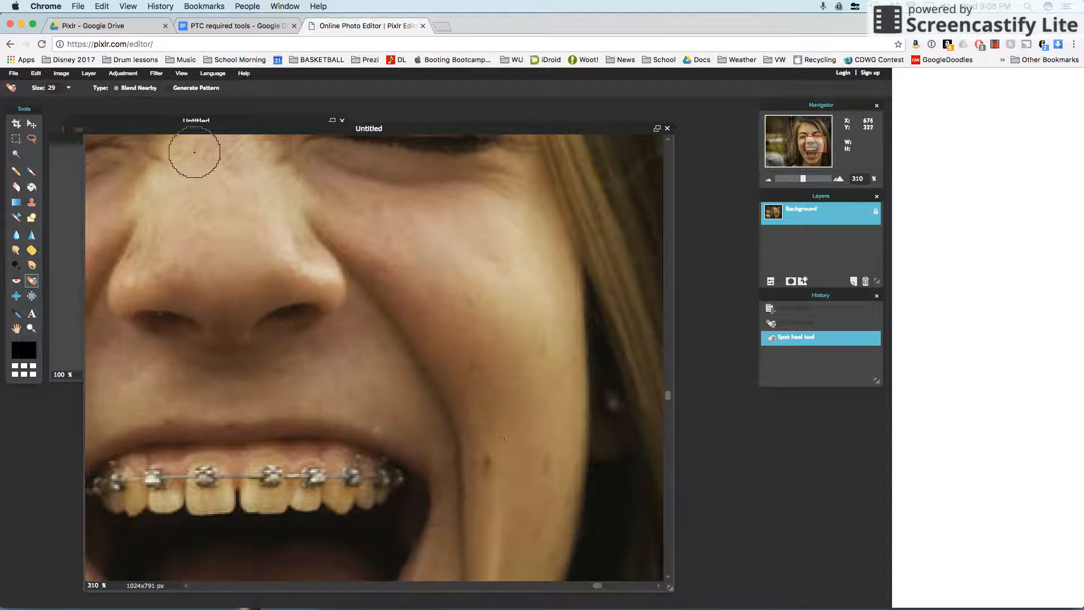
- Reduce the Spot heal size to 21 and heal the two smaller spots lower on the cheek
click(69, 88)
drag(21, 106, 17, 108)
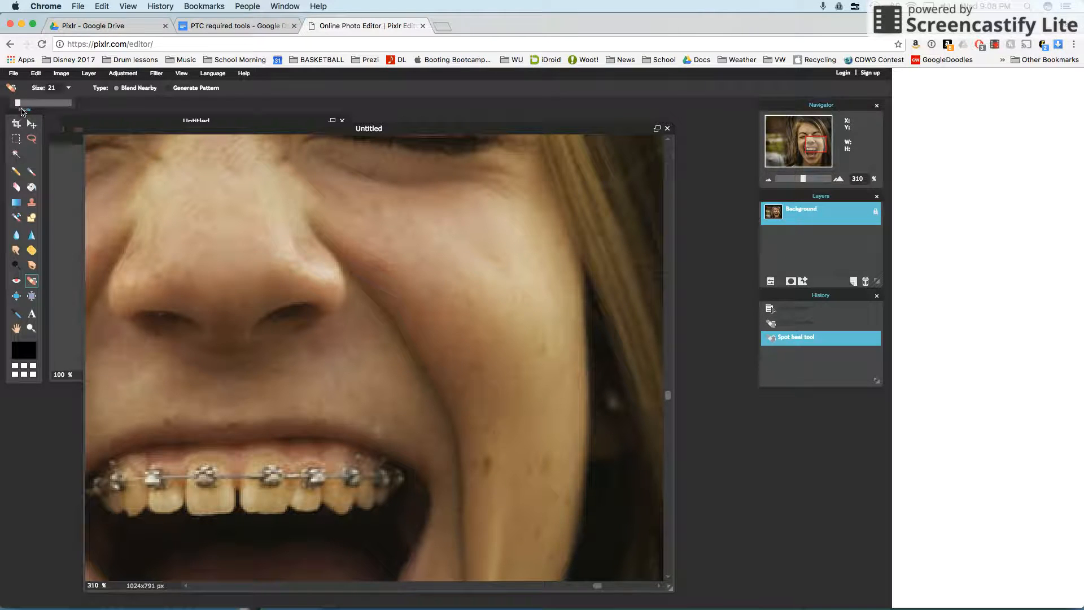
click(489, 467)
click(545, 462)
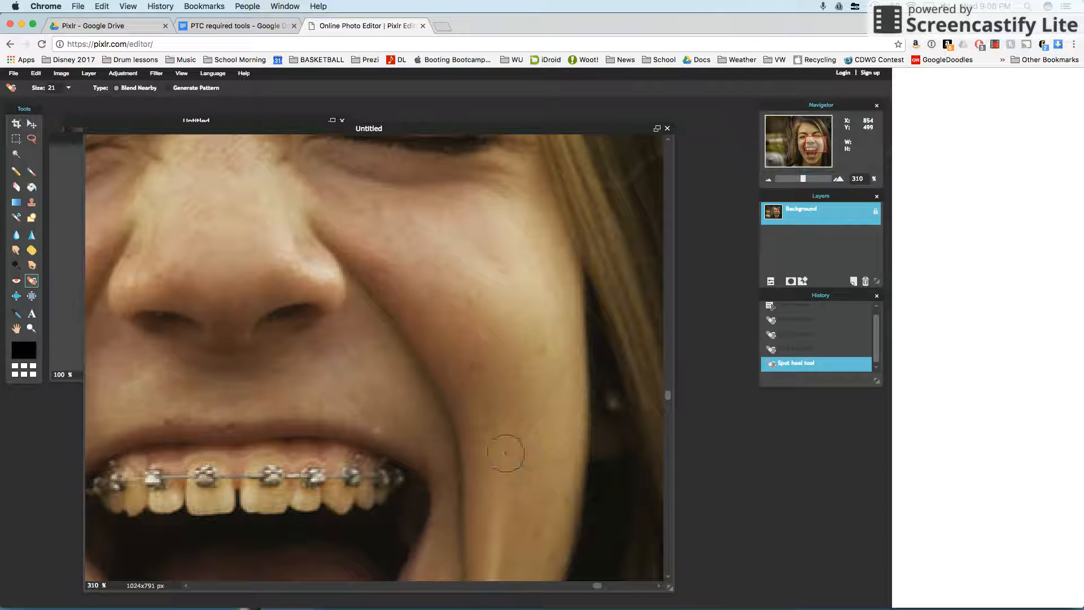
- Try to remove the brackets from the two upper front teeth with the Spot heal tool, and undo both heals
click(269, 475)
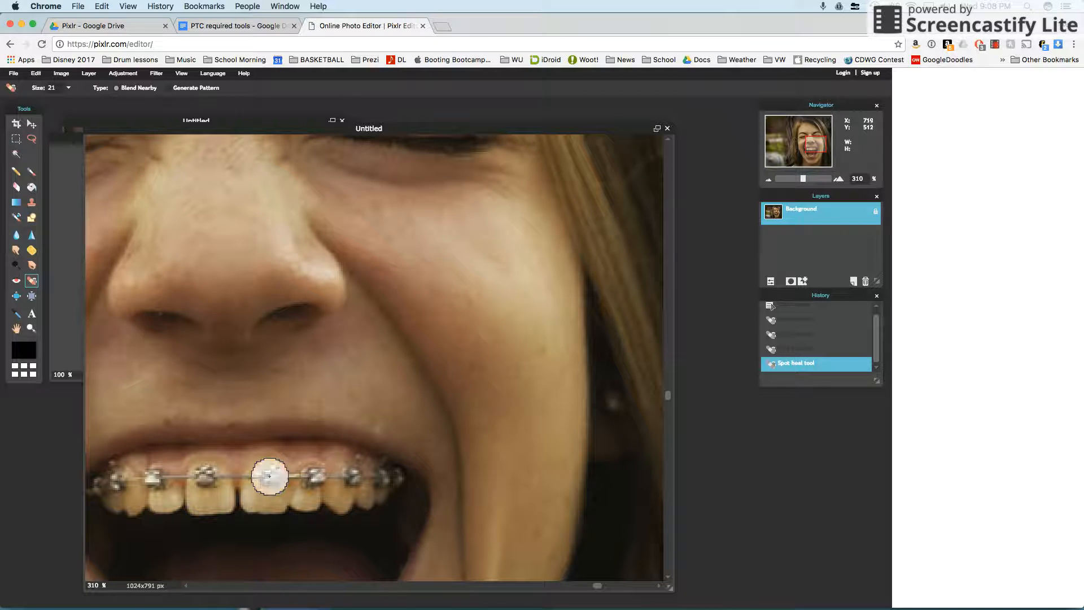
click(204, 473)
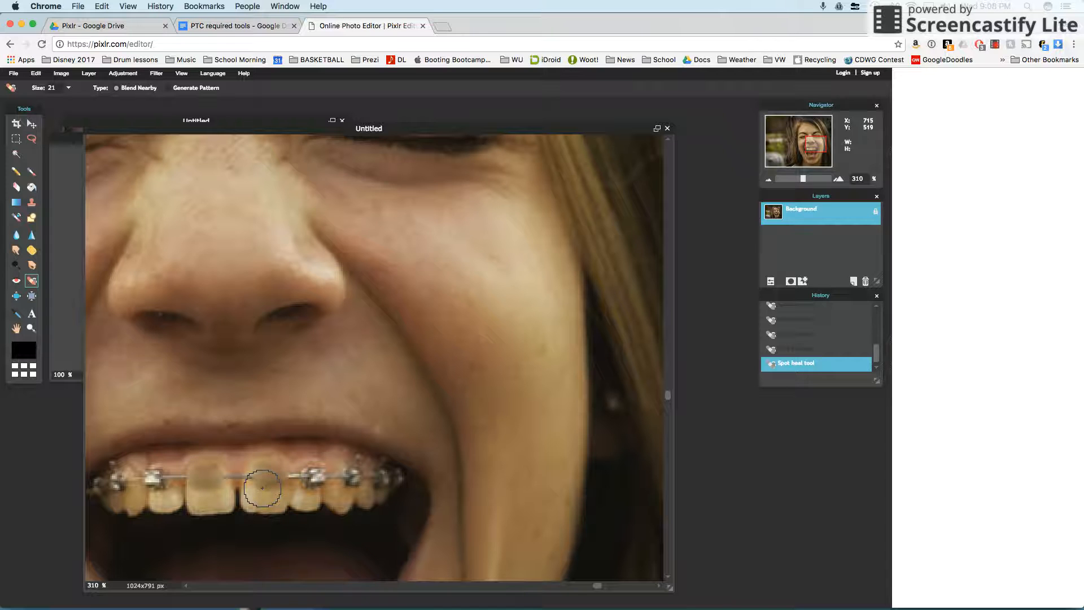
key(super+z)
key(super+z)
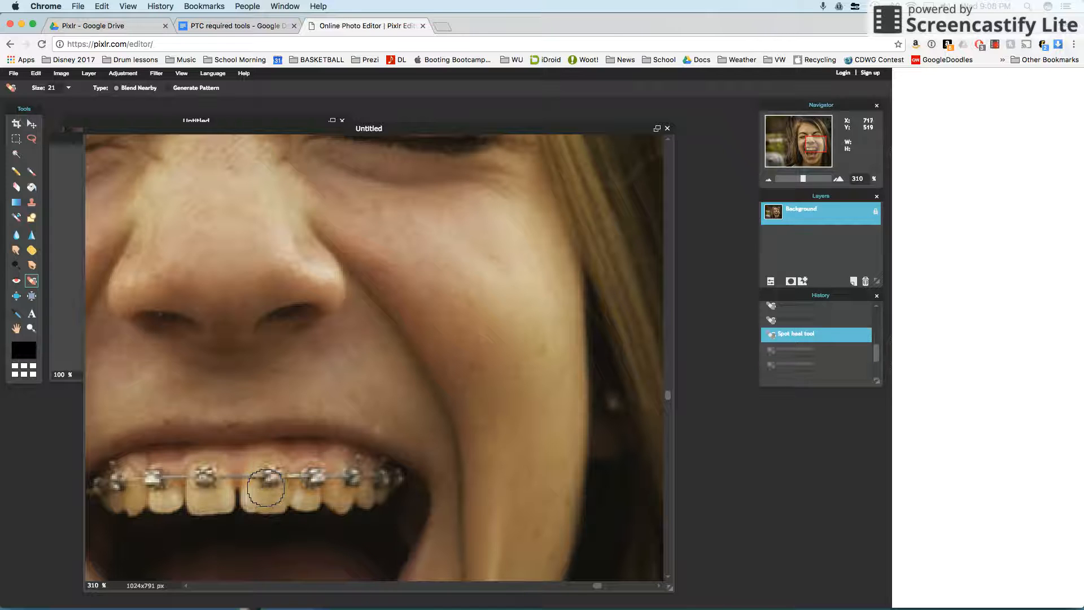
- Choose the Clone stamp tool with the soft 25 brush and sample clean enamel below the bracket on the right-hand front tooth
click(32, 208)
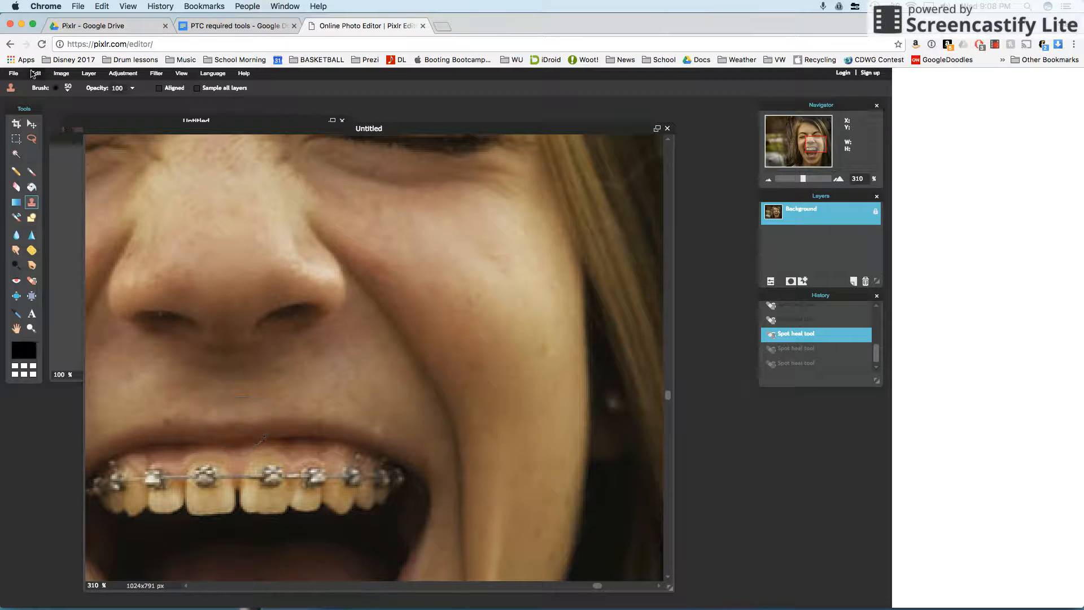
click(65, 89)
click(120, 144)
key(super)
super+click(268, 499)
key(super)
super+click(269, 499)
- Try to cover the bracket and wire on the right-hand front tooth with the cloned enamel
drag(270, 475, 270, 477)
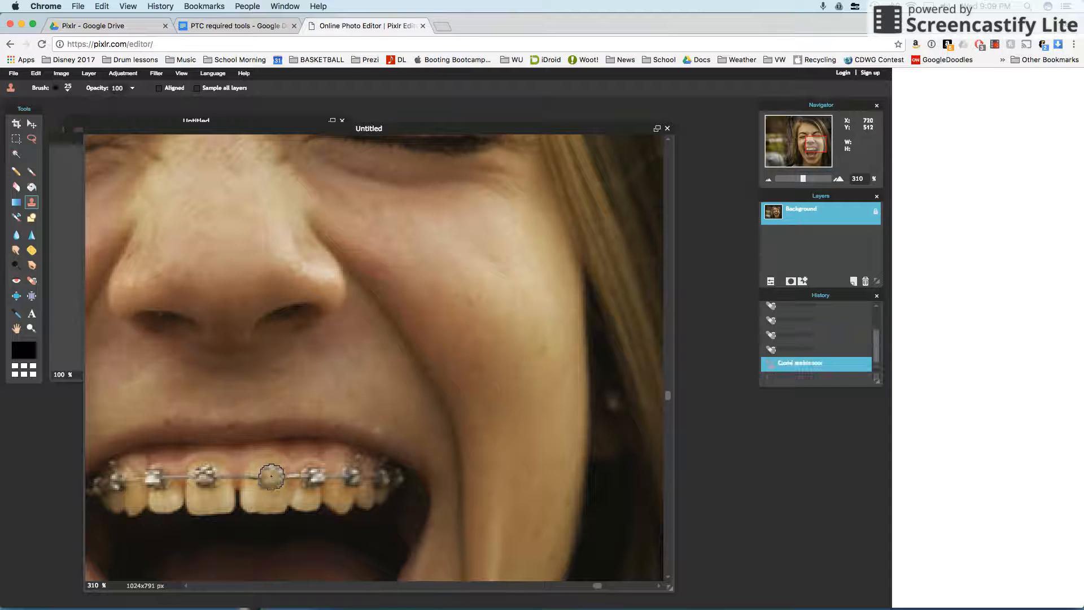
click(275, 476)
click(270, 476)
click(266, 478)
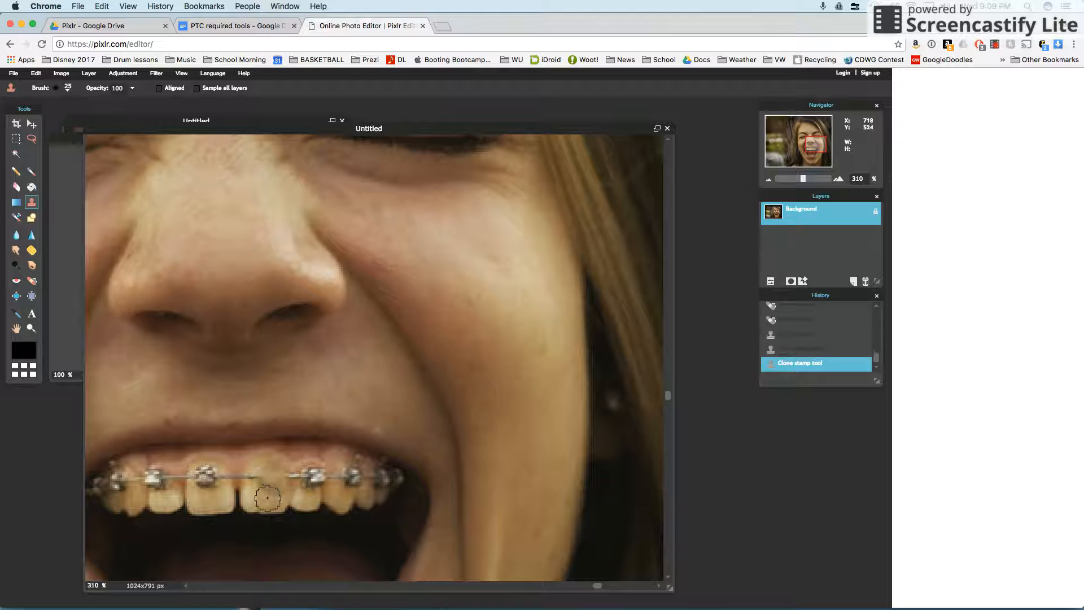
click(261, 477)
click(258, 479)
click(256, 478)
click(252, 479)
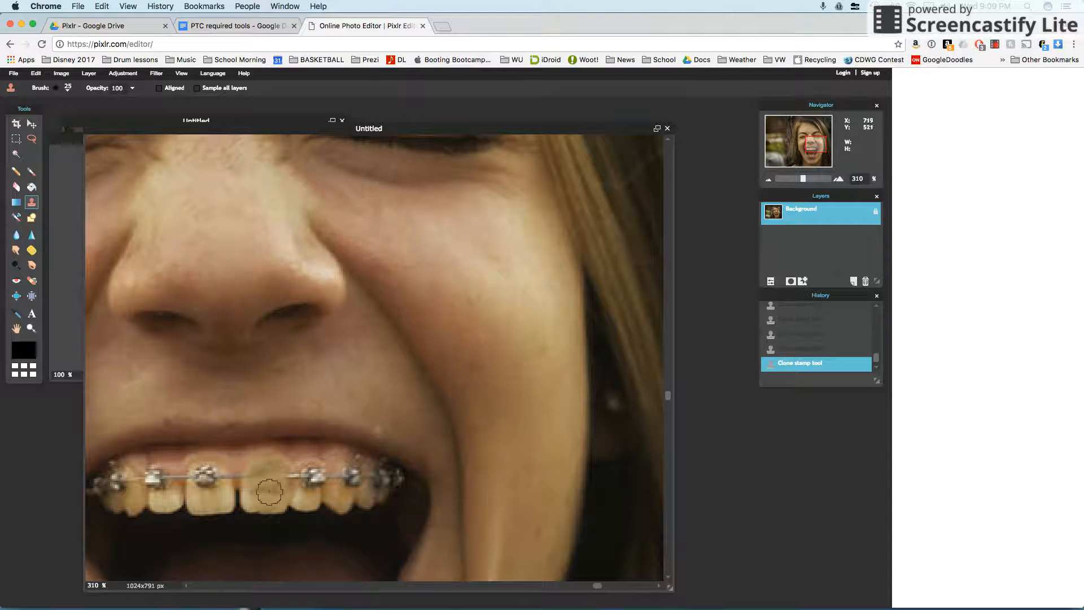
- Undo all the clone strokes on the right-hand front tooth
mouse_move(802, 178)
mouse_down()
mouse_move(790, 189)
mouse_move(805, 189)
mouse_up()
drag(805, 146, 815, 155)
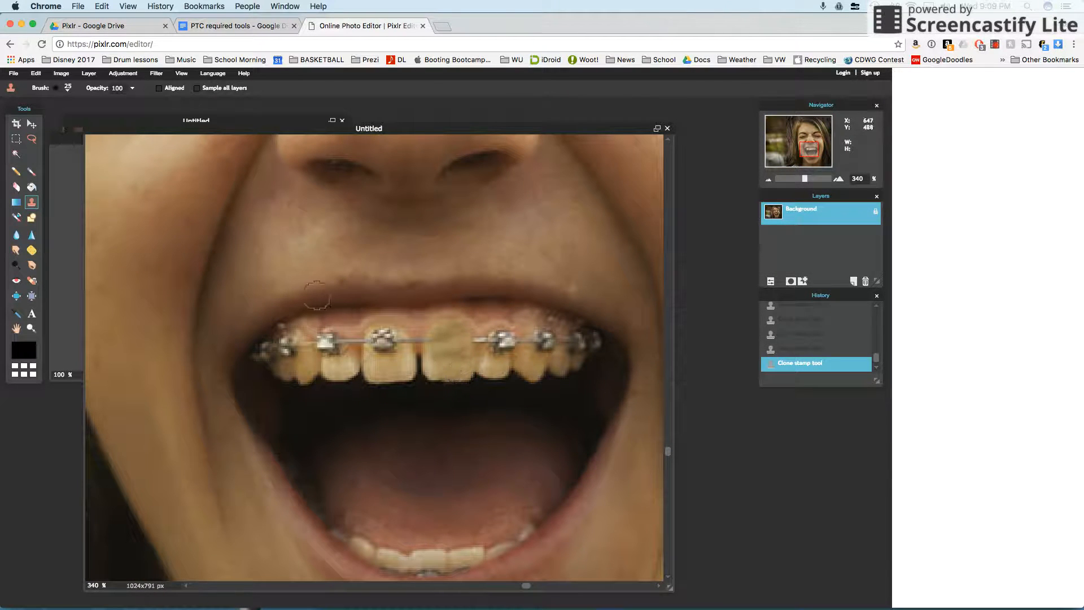
key(ctrl+z)
key(ctrl+z)
key(ctrl+z)
key(ctrl+z)
key(ctrl+z)
key(ctrl+z)
key(ctrl+z)
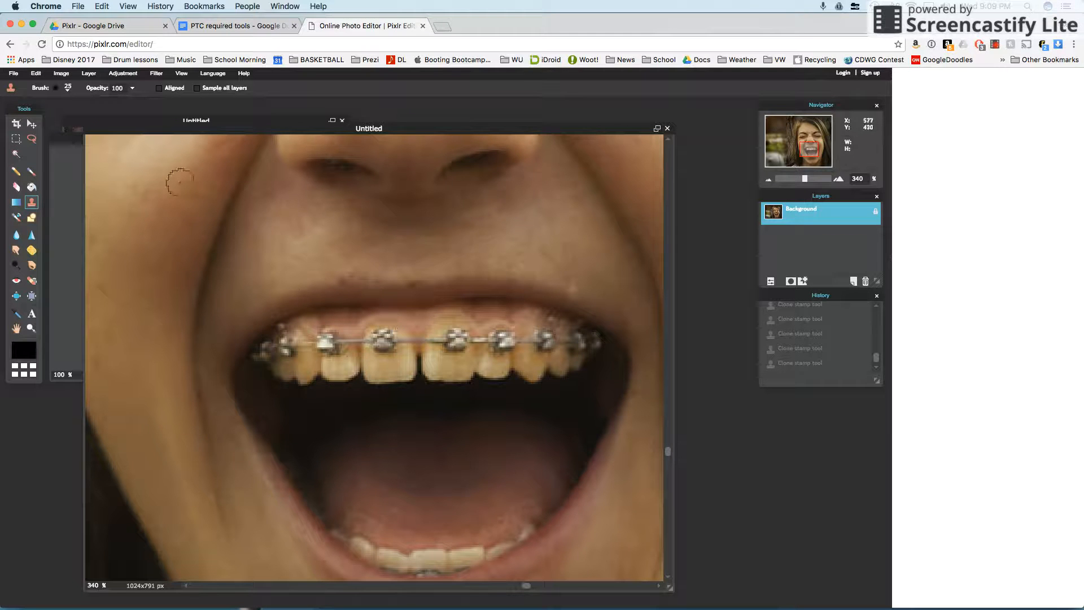
- With the soft 15 brush, clone enamel from the tooth's lower corner over the bracket and wire on the right-hand front tooth
click(67, 90)
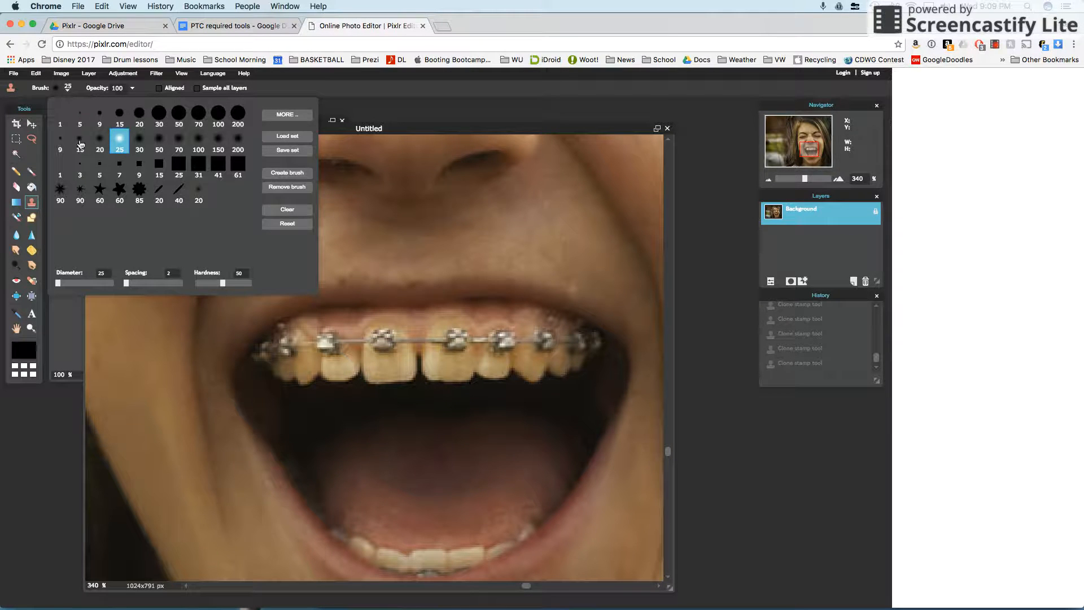
click(79, 141)
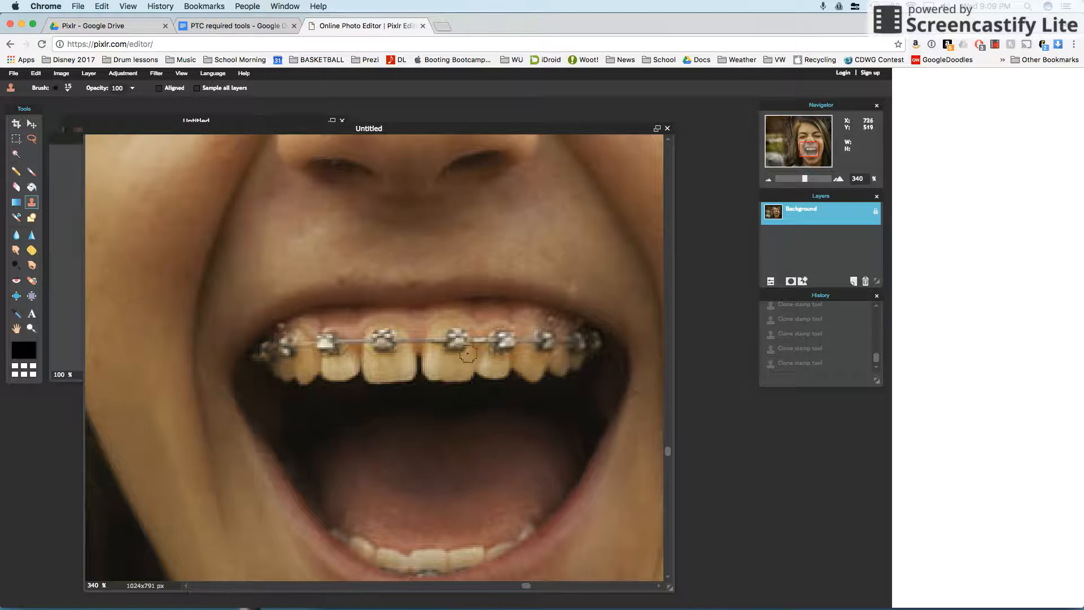
super+click(433, 364)
drag(457, 341, 457, 348)
click(458, 348)
click(464, 343)
click(463, 338)
click(460, 336)
click(452, 336)
click(450, 339)
click(444, 342)
click(443, 345)
mouse_move(437, 346)
mouse_down()
mouse_move(449, 331)
mouse_move(439, 359)
mouse_move(458, 365)
mouse_up()
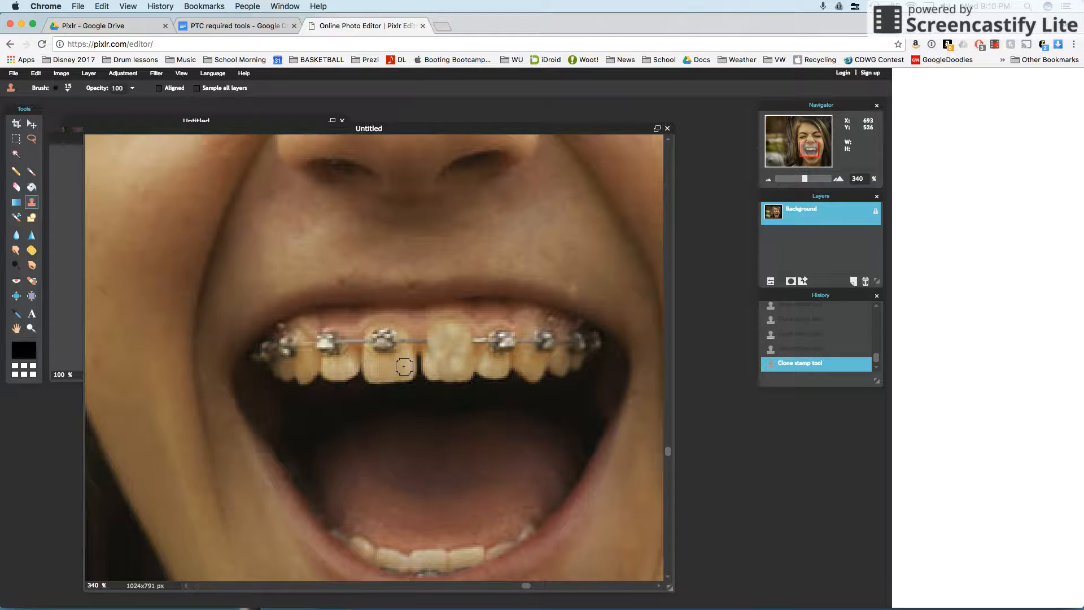
- Sample clean enamel low on the left-hand front tooth and clone it over that tooth's bracket and wire
super+click(404, 367)
click(394, 344)
click(399, 342)
drag(400, 341, 374, 340)
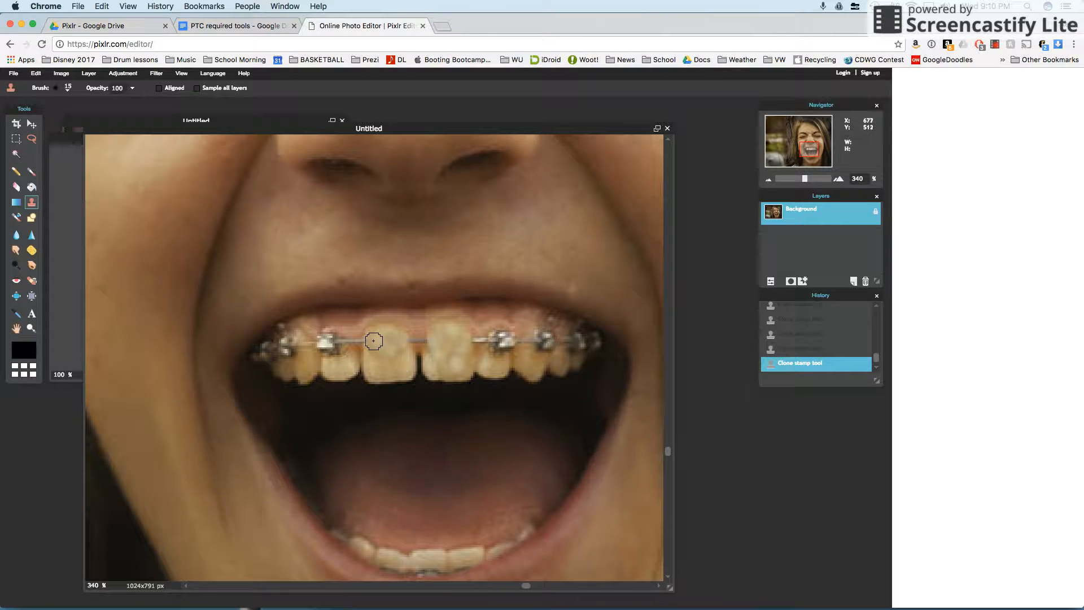
click(388, 343)
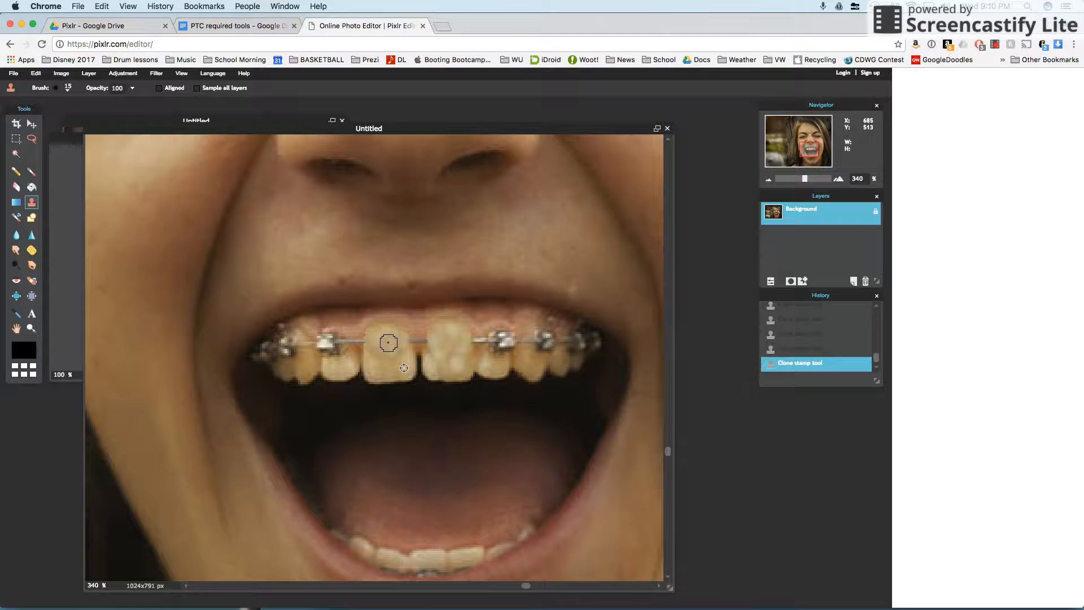
- Sample the area just above the gap between the front teeth and clone it over the wire there
super+click(418, 328)
drag(416, 335, 418, 342)
drag(807, 182, 788, 191)
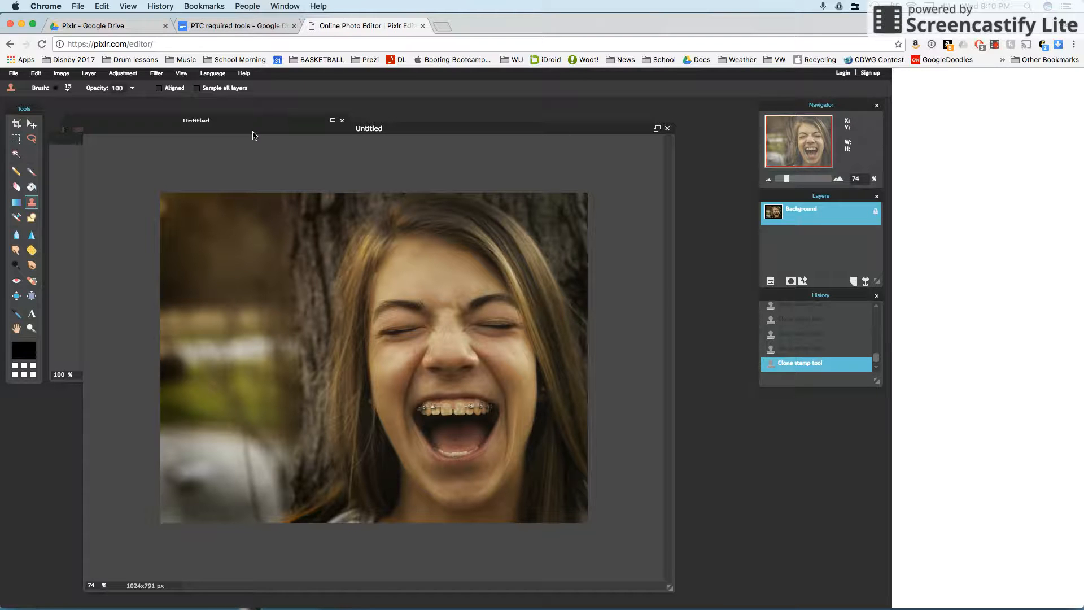
- Move the laughing girl's image window down and place the boy's image window beside the dog picture
drag(314, 131, 329, 388)
click(213, 122)
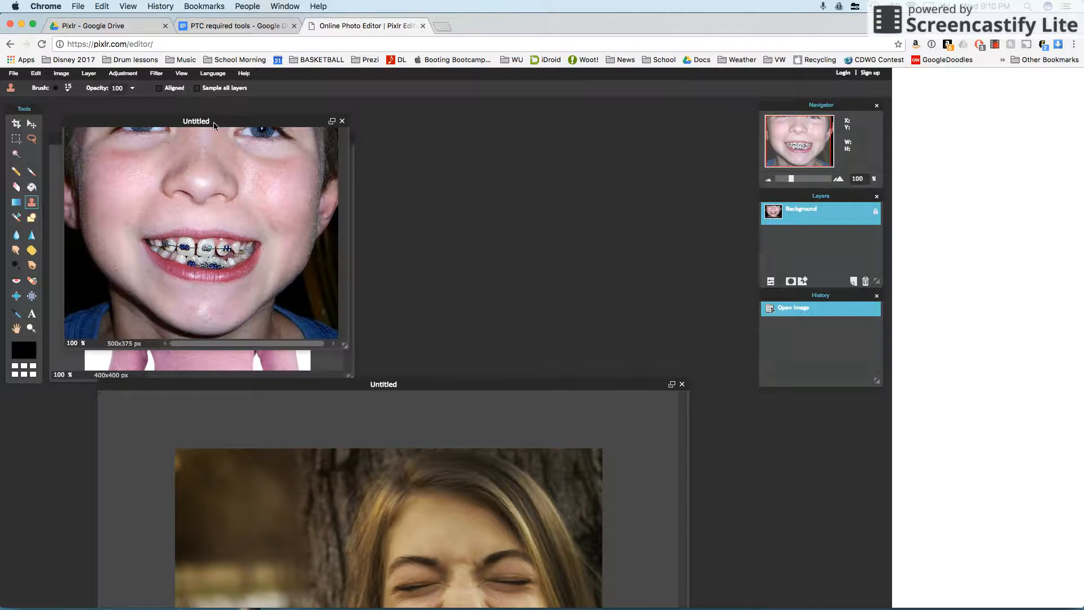
drag(219, 125, 420, 162)
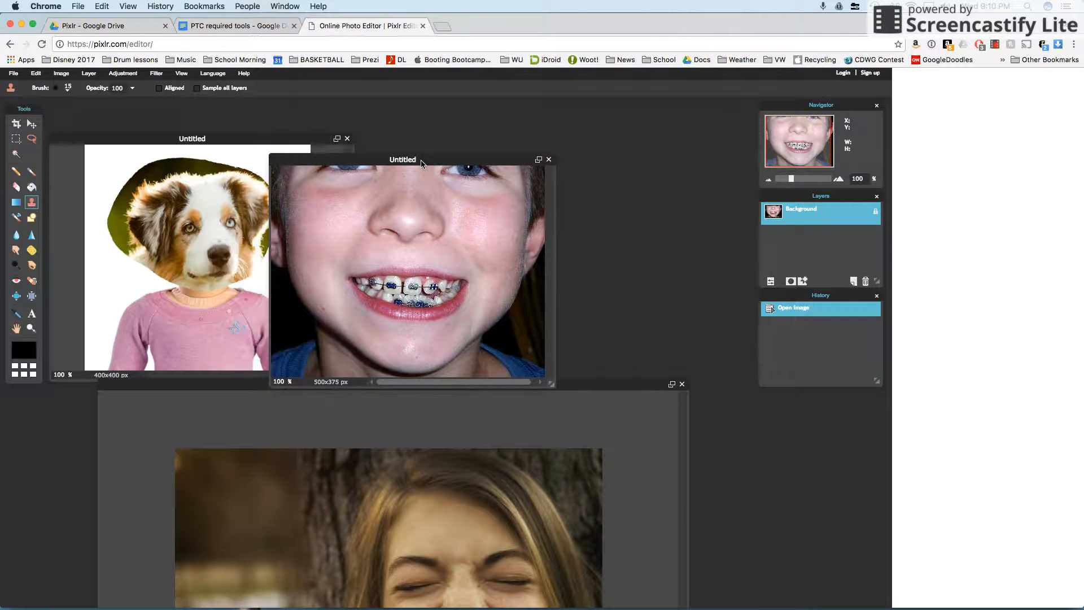
- Clone clean enamel over the bracket and wire on the boy's right-hand upper front tooth
drag(791, 180, 801, 185)
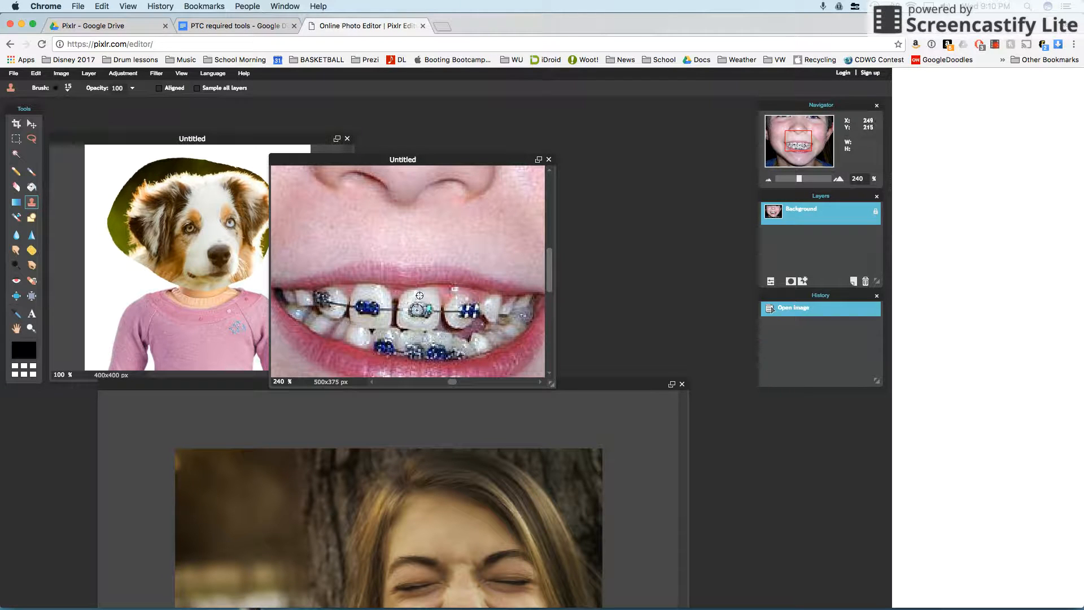
click(417, 310)
click(418, 308)
click(420, 304)
click(423, 306)
click(427, 309)
click(430, 309)
click(431, 310)
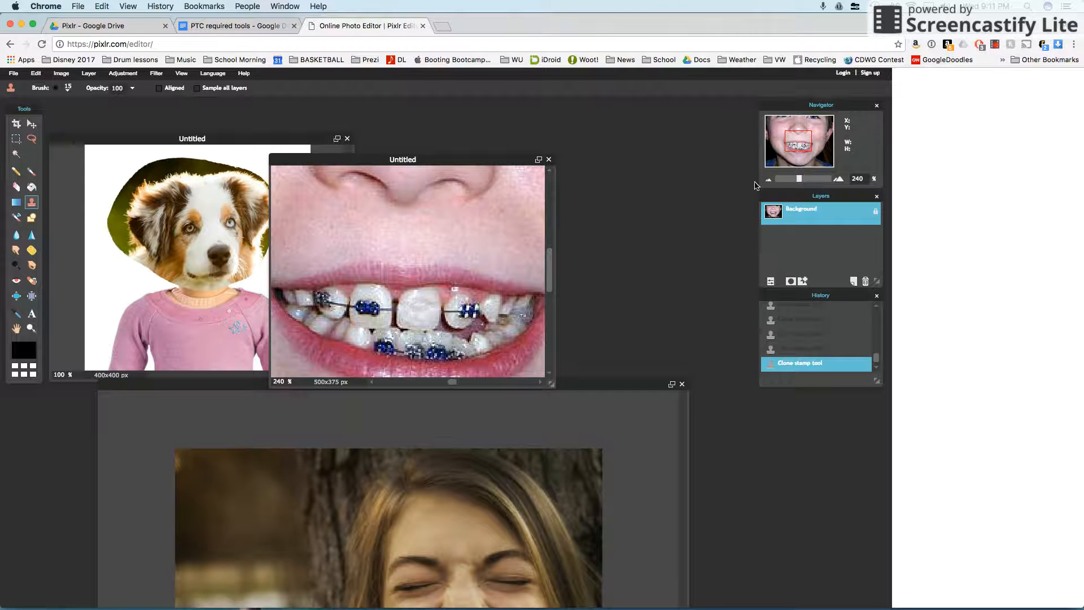
drag(801, 181, 790, 189)
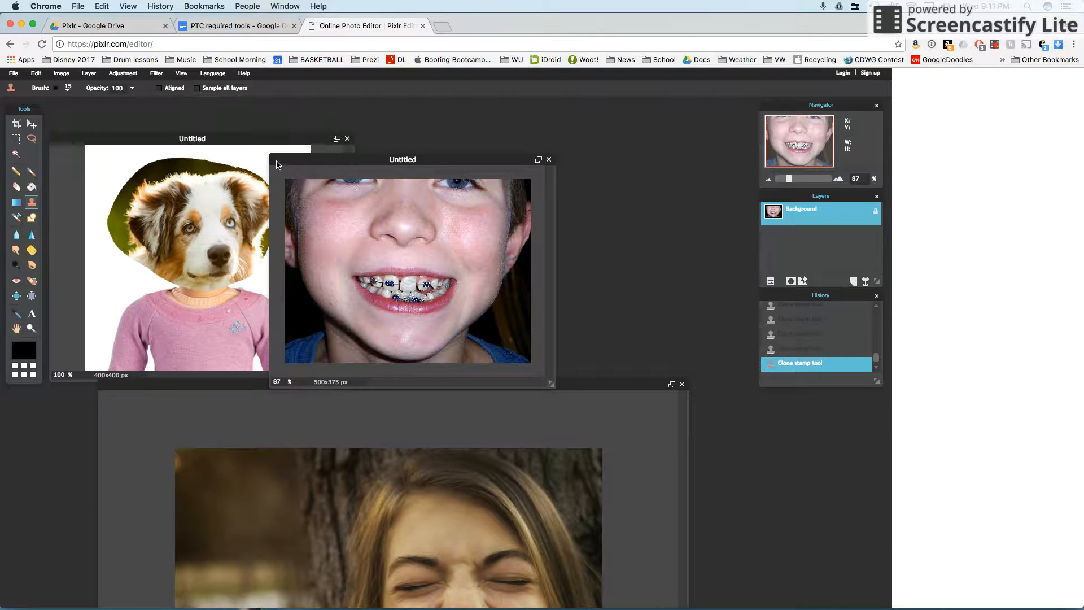
- Bring the dog-and-doll image to the front, enlarge its window and show it at 140%
click(252, 142)
drag(350, 375, 485, 483)
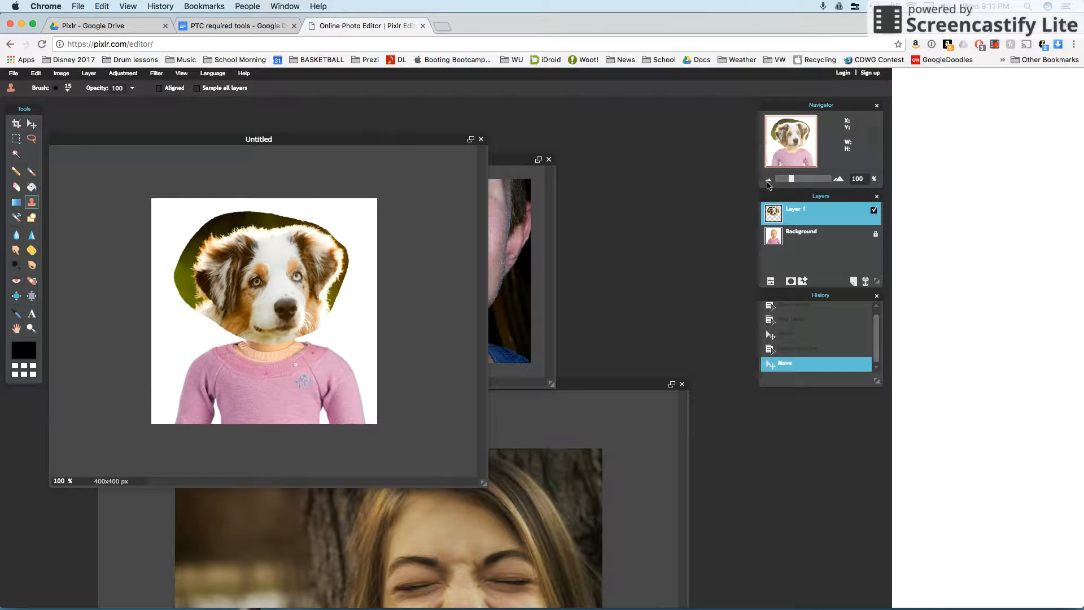
drag(792, 180, 793, 180)
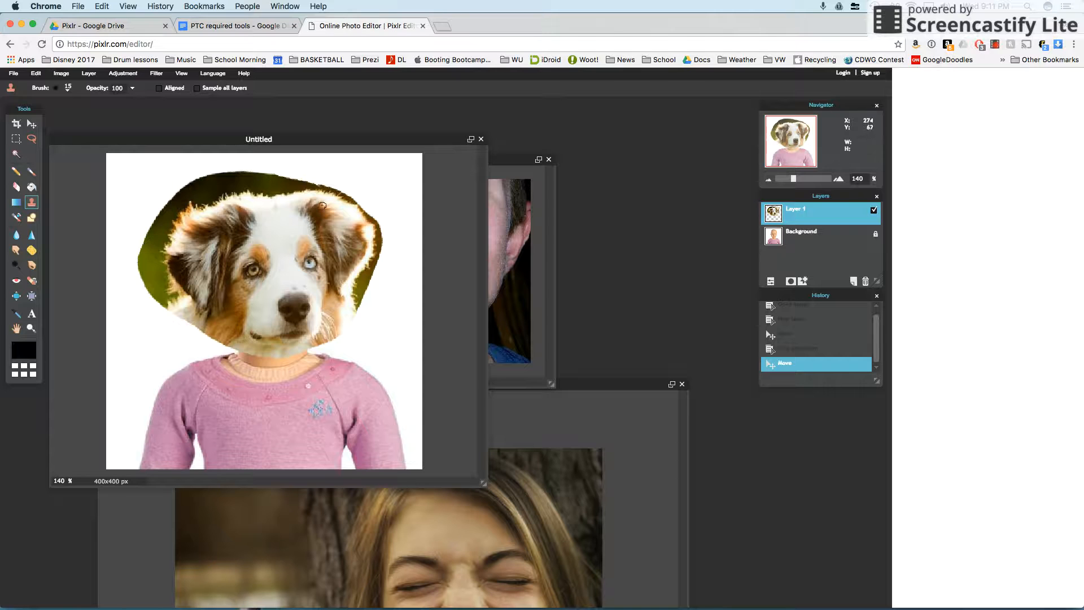
- Erase the leftover green and dark background around the dog's head on Layer 1 using the soft 50 brush
click(15, 188)
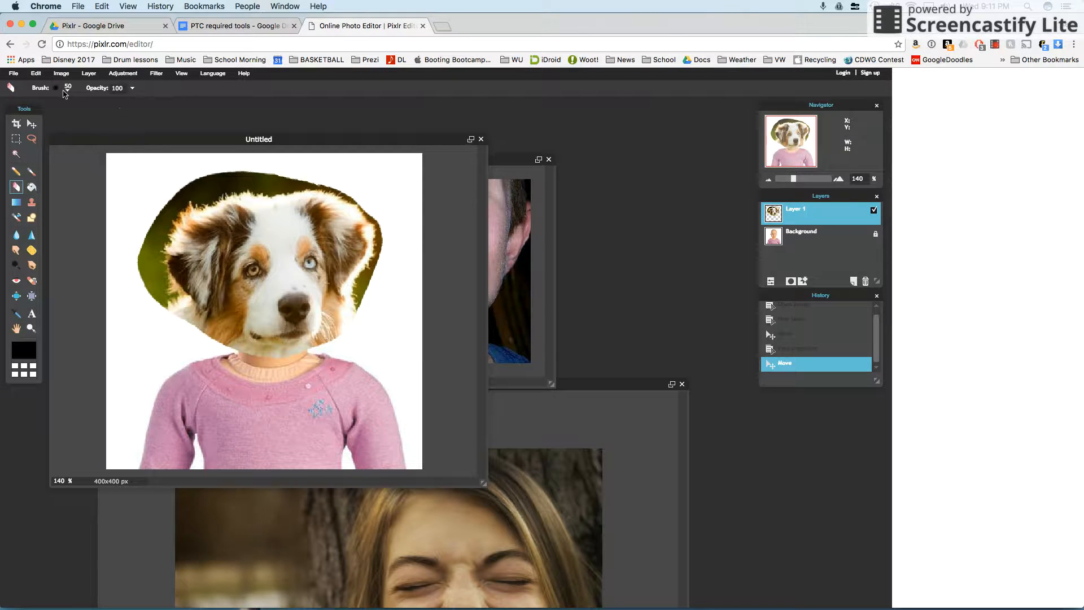
click(68, 92)
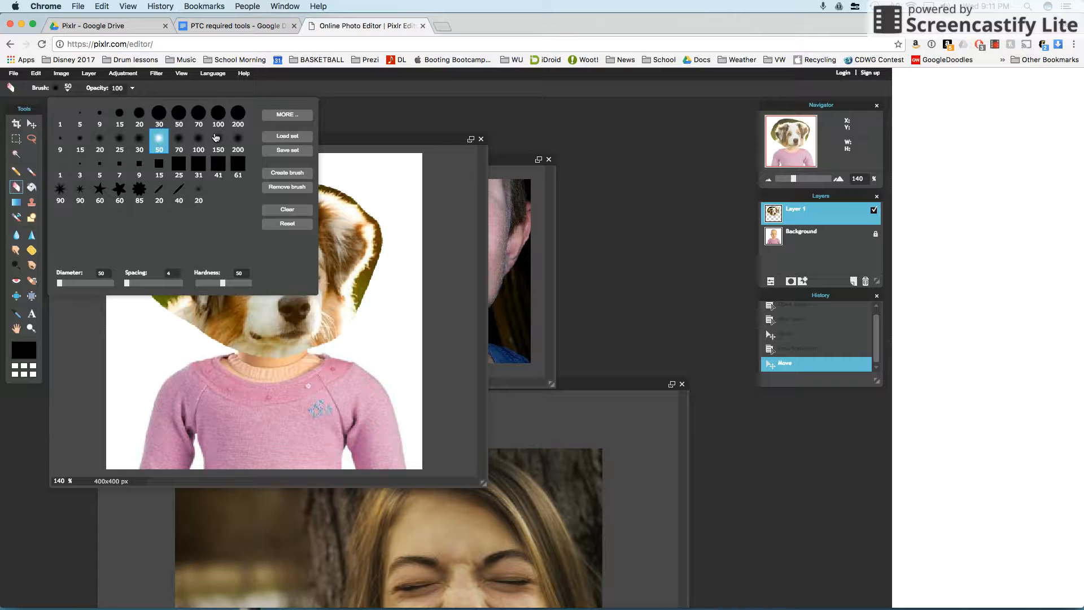
mouse_move(135, 226)
mouse_down()
mouse_move(151, 297)
mouse_move(212, 342)
mouse_move(257, 359)
mouse_move(312, 353)
mouse_move(326, 349)
mouse_move(337, 312)
mouse_move(357, 307)
mouse_move(380, 269)
mouse_move(388, 216)
mouse_move(308, 180)
mouse_move(201, 188)
mouse_move(154, 218)
mouse_move(155, 294)
mouse_move(159, 217)
mouse_move(193, 178)
mouse_move(273, 170)
mouse_move(376, 192)
mouse_up()
mouse_move(179, 281)
mouse_down()
mouse_move(162, 290)
mouse_move(167, 299)
mouse_up()
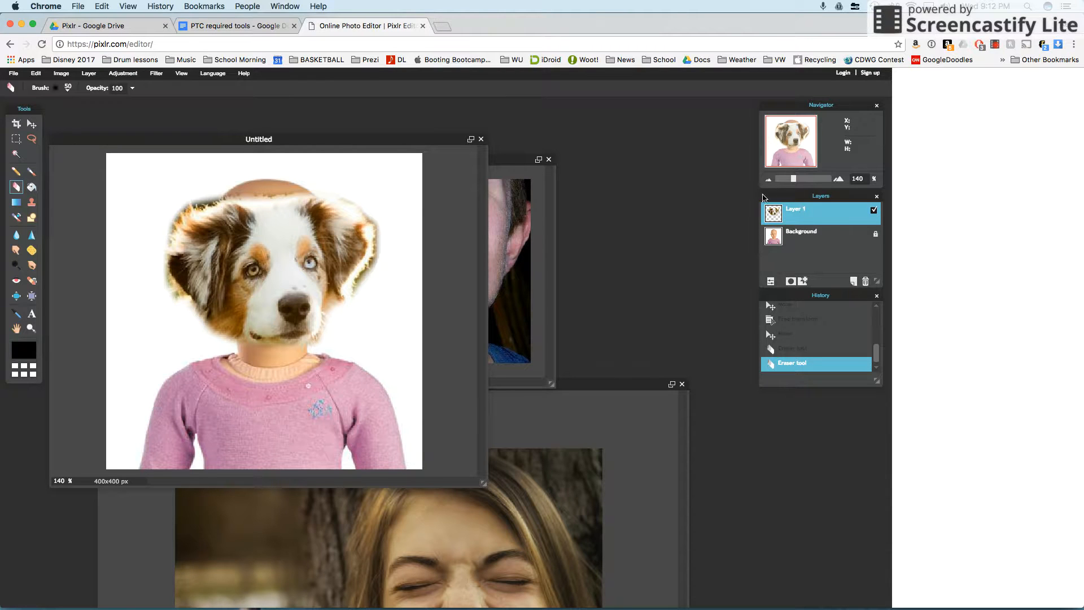
- Rename Layer 1 as "dog" and the Background layer as "doll"
double_click(797, 210)
text(dog)
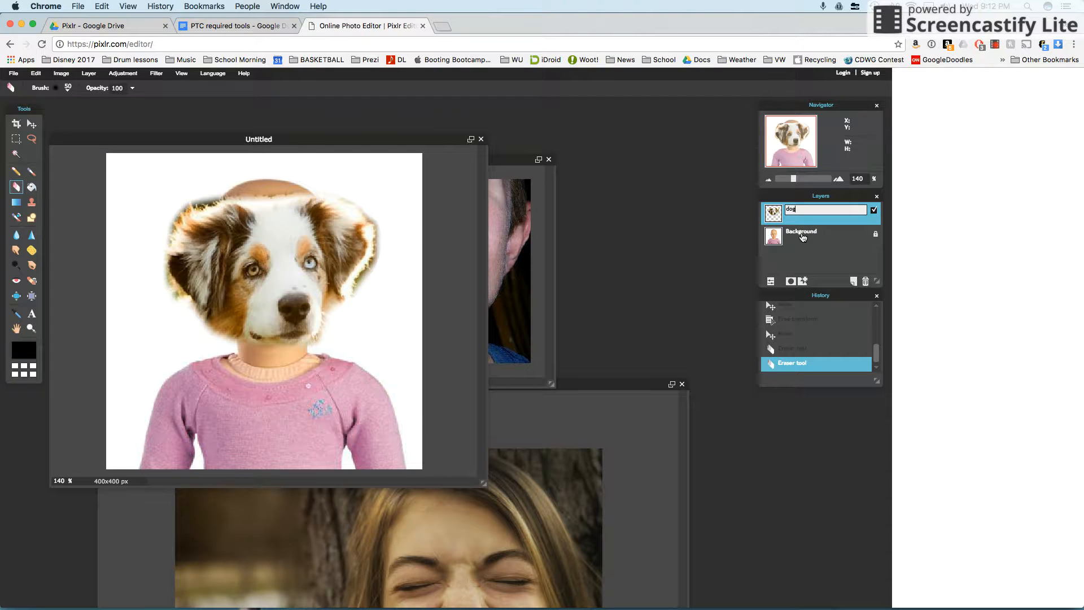
double_click(802, 236)
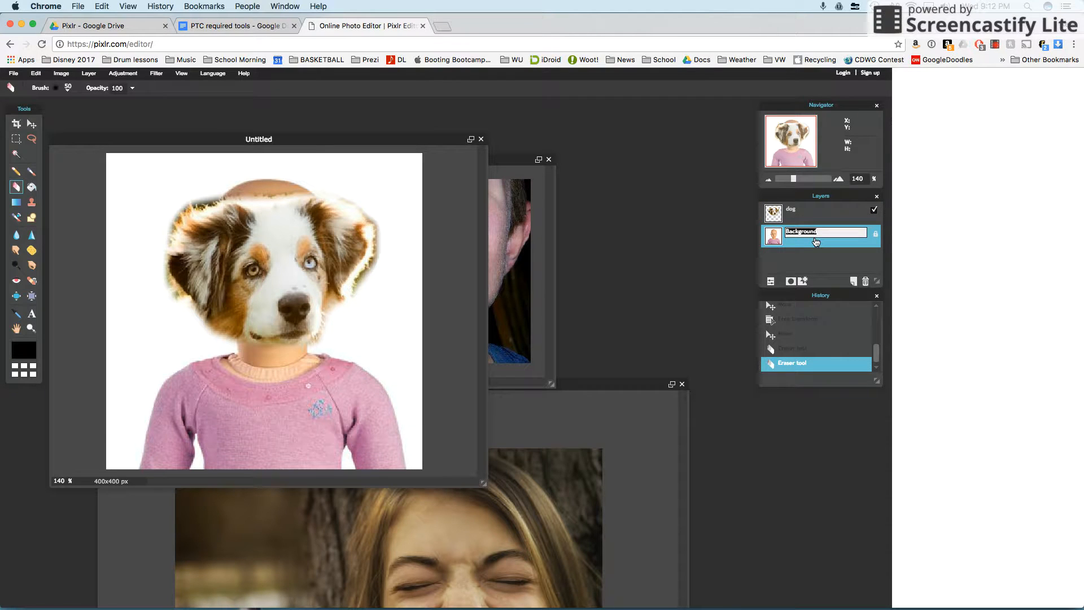
text(doll)
key(Return)
- Make the doll layer active and set the Paint Bucket color to brown #5c3703, sampled from the dog's fur
click(806, 218)
click(805, 234)
click(806, 216)
click(805, 239)
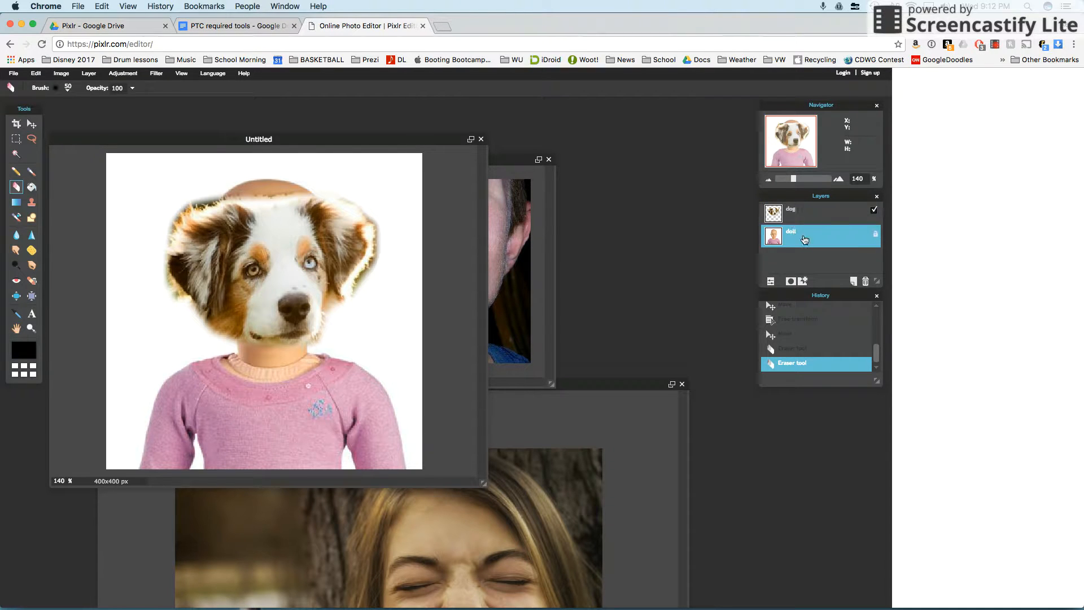
click(28, 190)
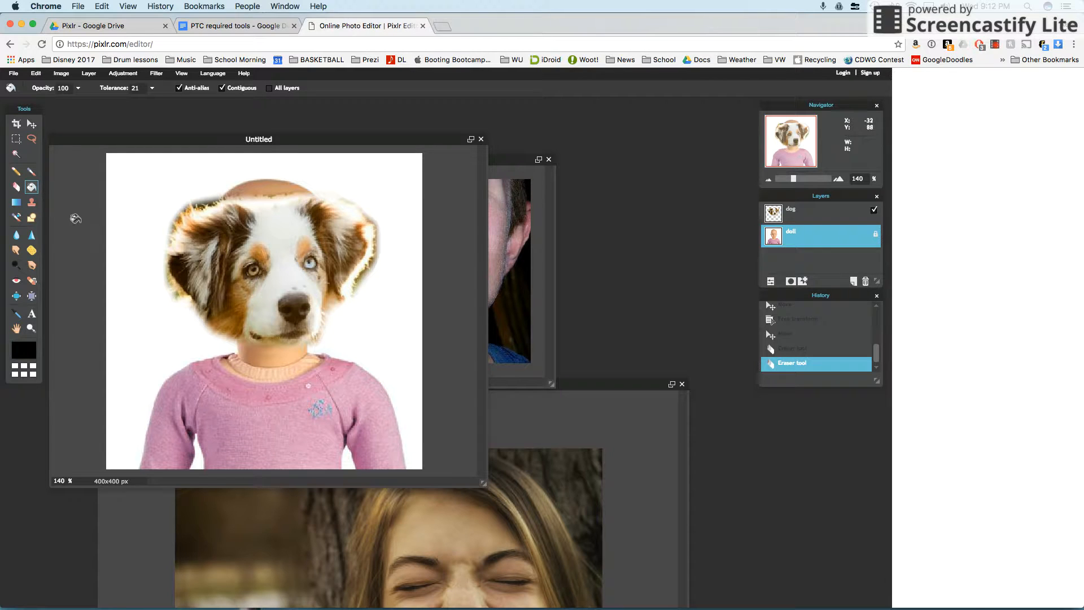
click(26, 351)
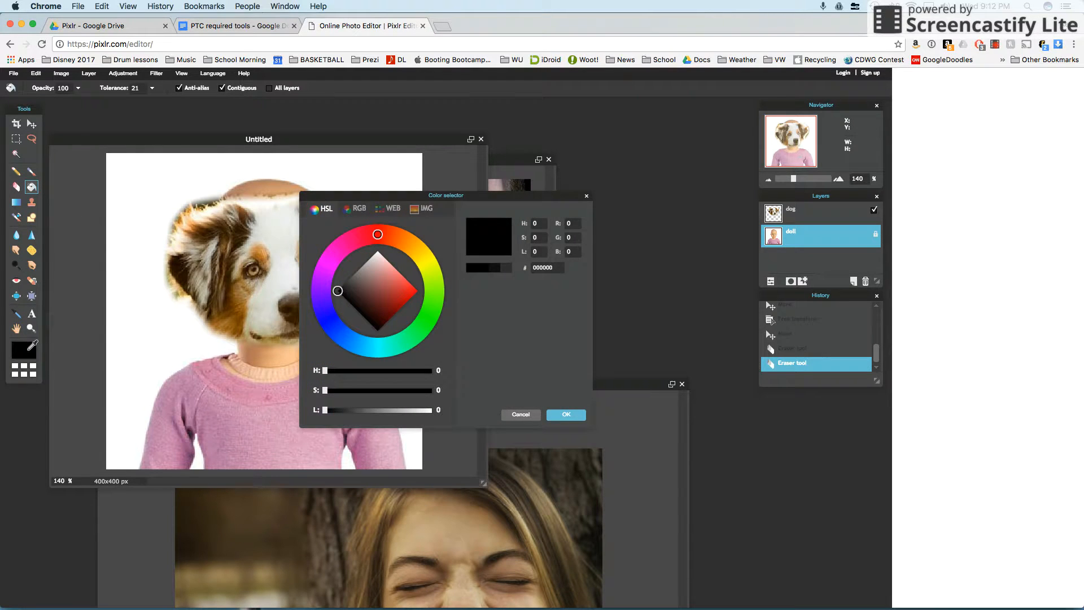
click(232, 303)
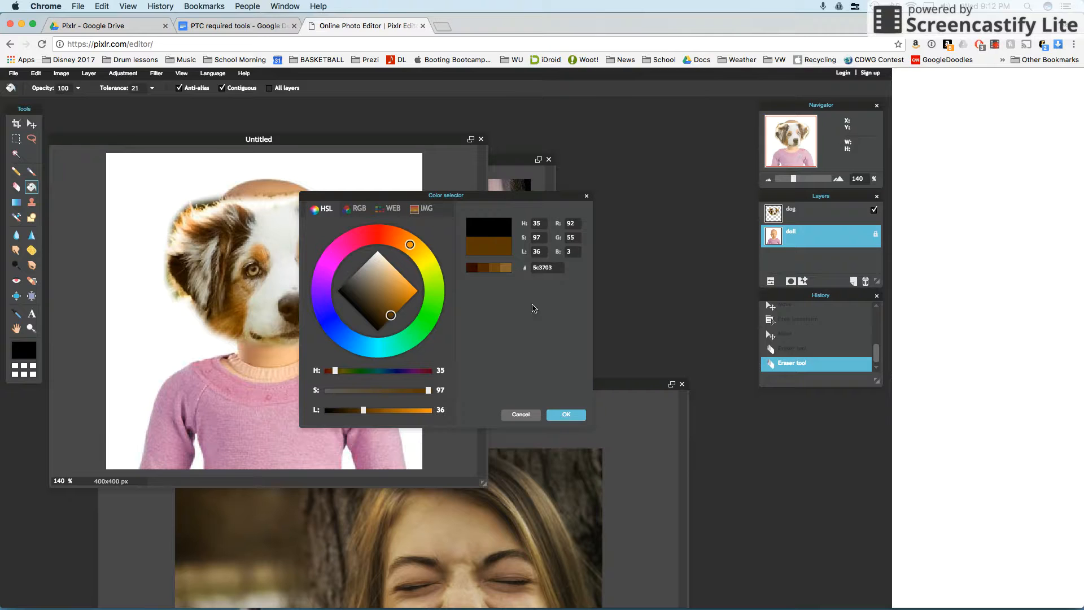
click(566, 414)
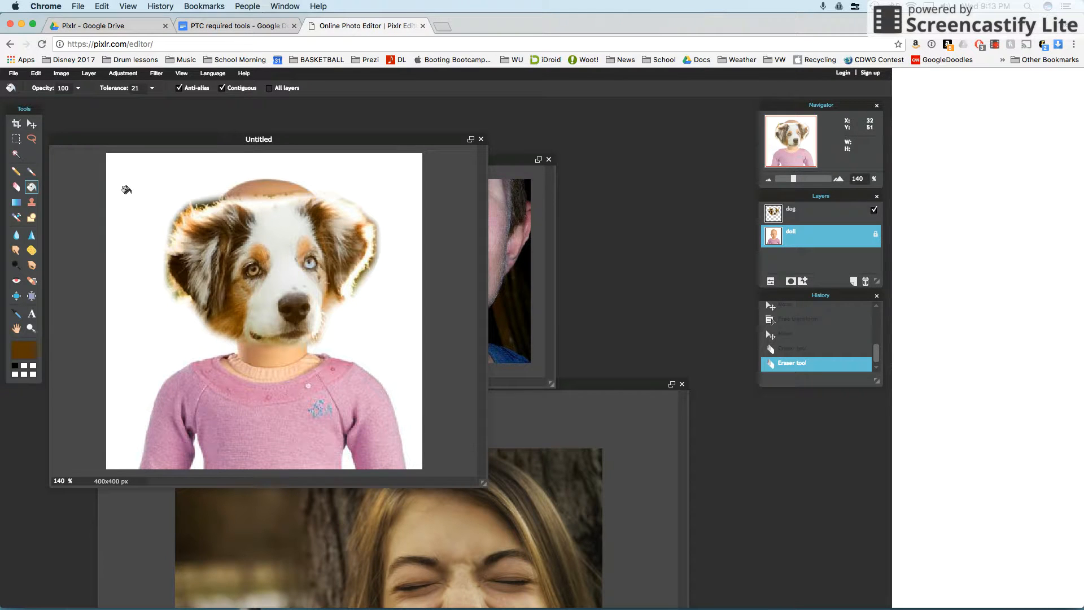
- Try filling the white background, the gaps beside both arms and the sweater on the doll layer with the brown
click(135, 190)
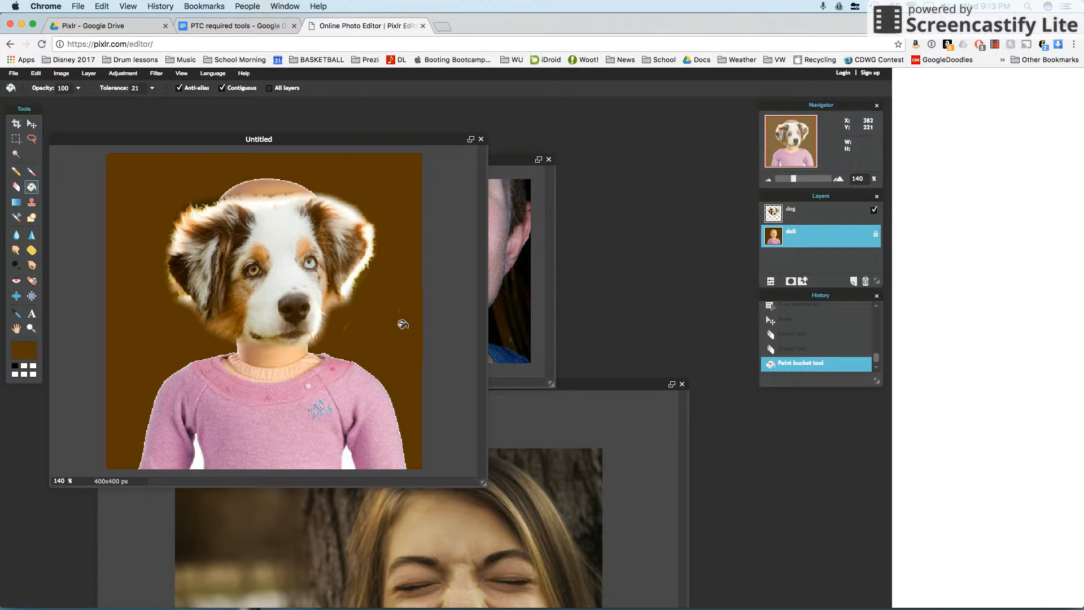
click(196, 452)
click(345, 459)
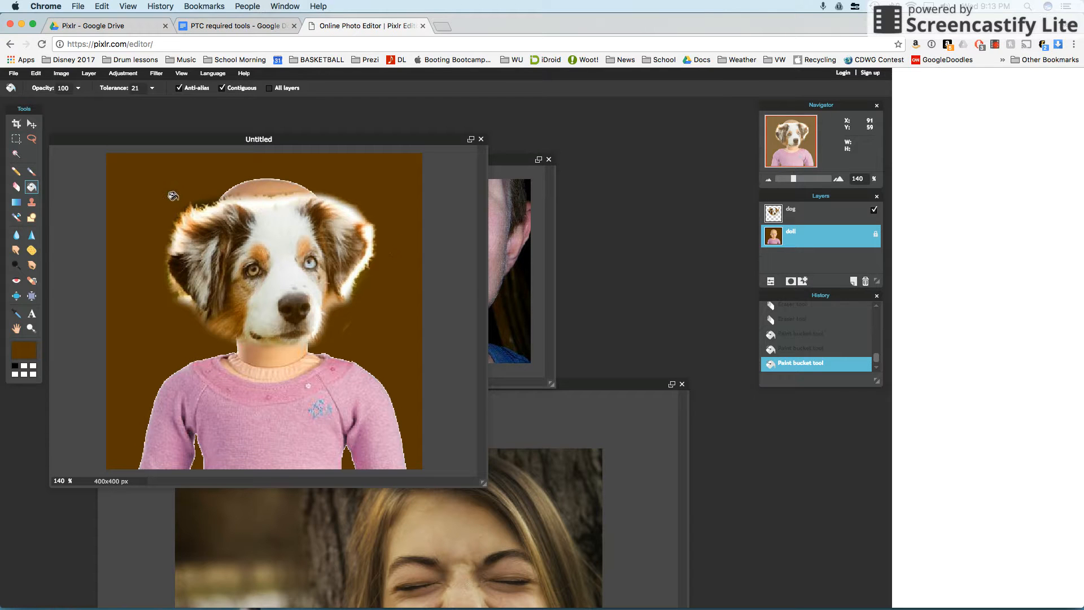
click(263, 436)
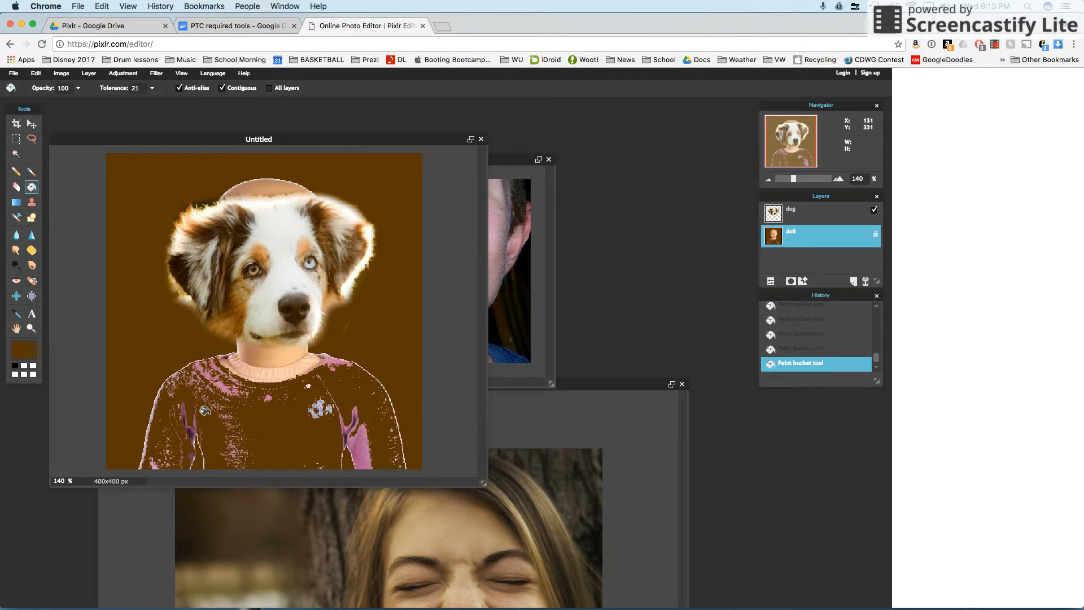
- Undo all the brown fills, including the one on the sweater
key(super+z)
key(super+z)
key(super+z)
key(super+z)
key(super+z)
key(super+z)
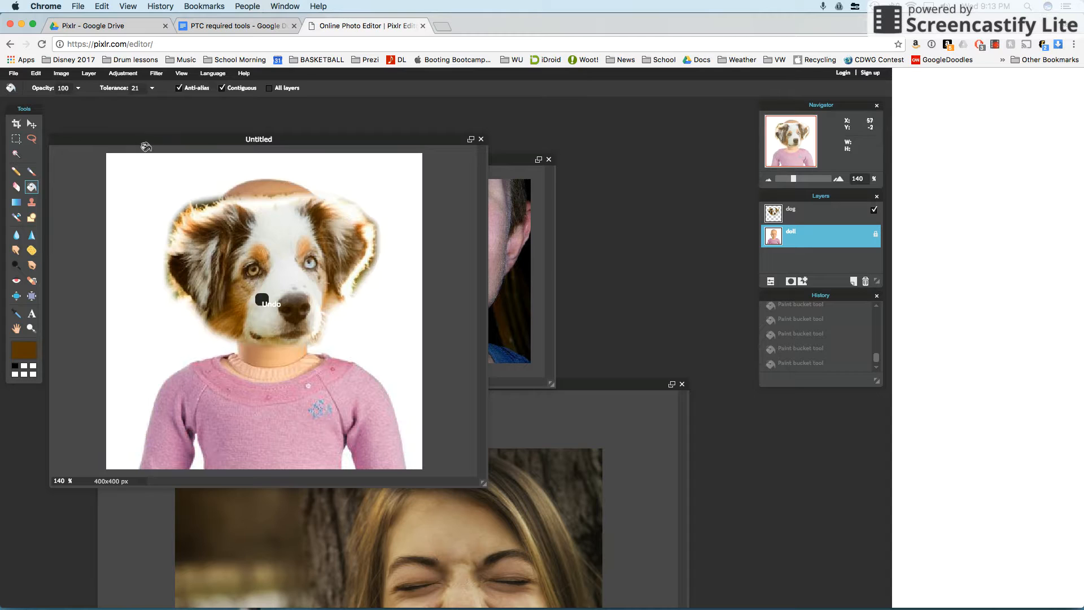
- Fill only the white background and the gaps beside both arms on the doll layer with the brown
click(127, 193)
click(343, 456)
click(193, 449)
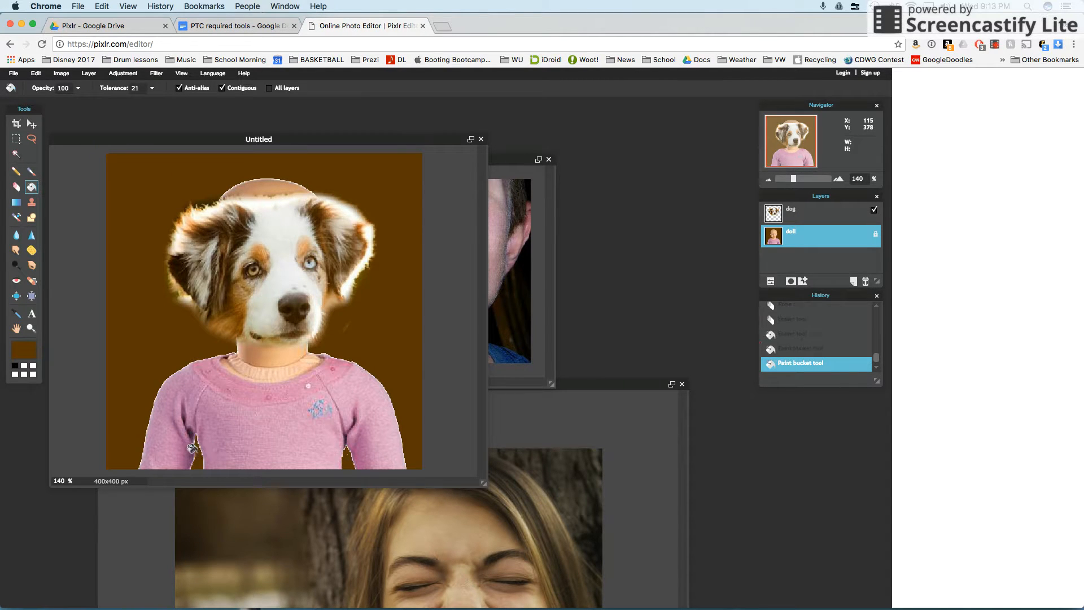
click(254, 351)
key(super+z)
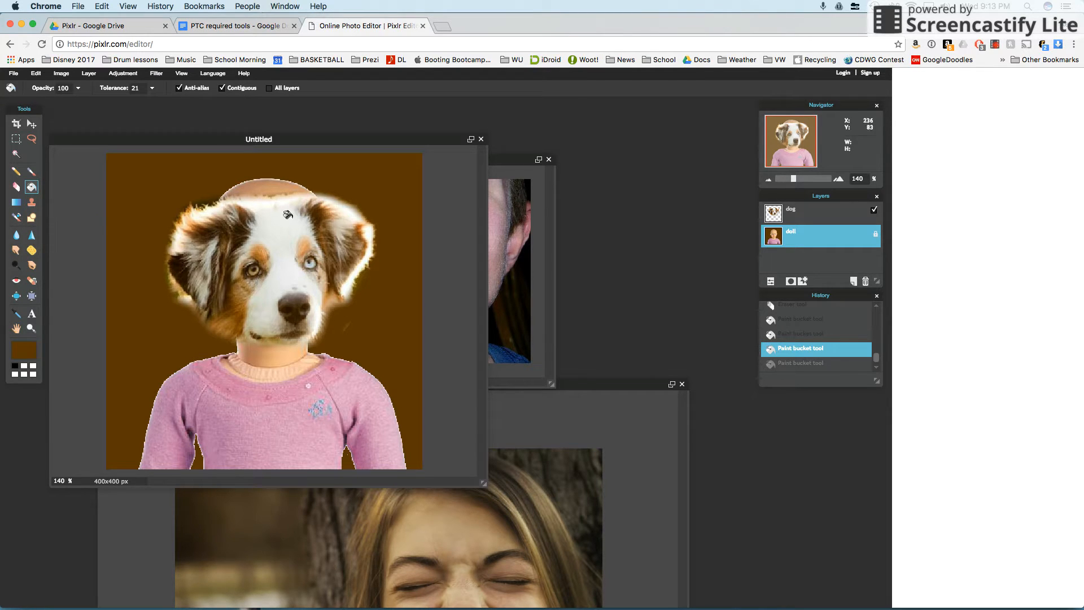
- Erase leftover background specks beside the dog's muzzle and fringe below its ear on the dog layer with the Eraser
drag(794, 183, 800, 184)
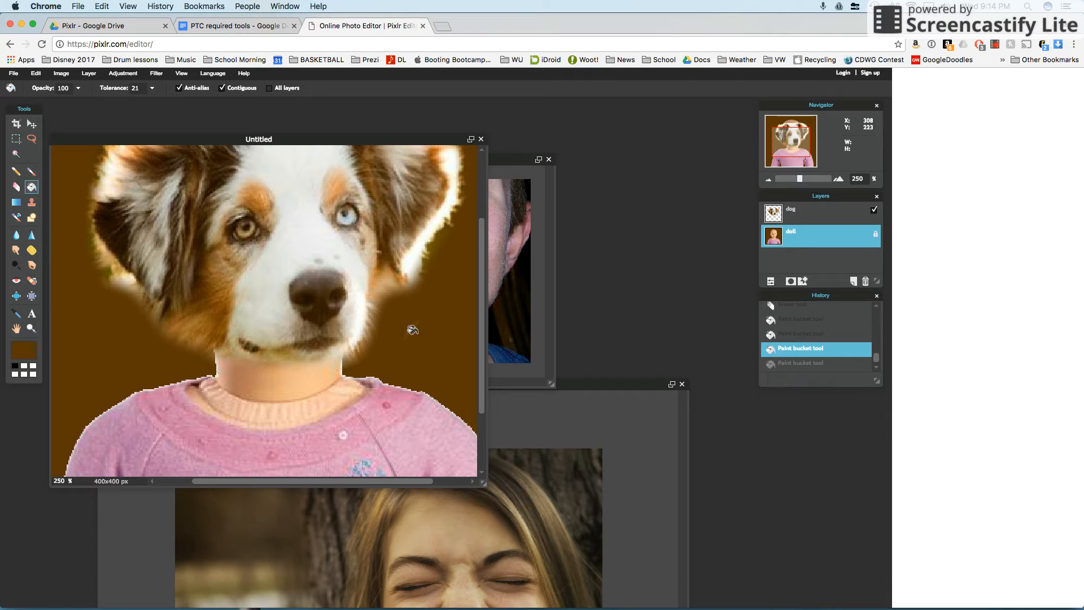
click(20, 190)
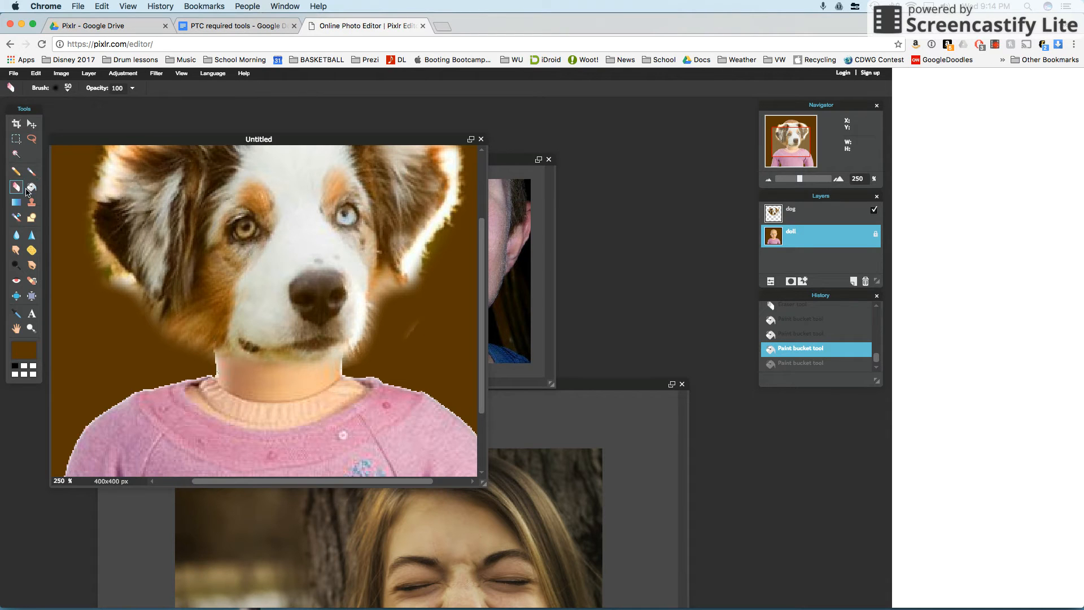
click(793, 215)
drag(441, 315, 415, 330)
mouse_move(148, 309)
mouse_down()
mouse_move(96, 290)
mouse_move(105, 283)
mouse_up()
drag(803, 185, 804, 184)
drag(797, 144, 796, 143)
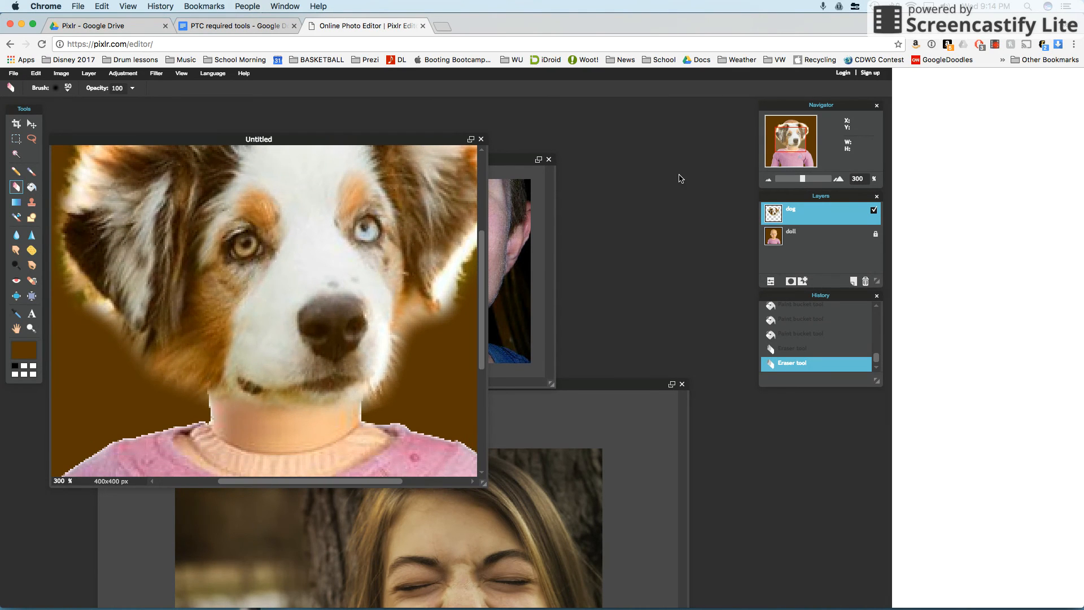